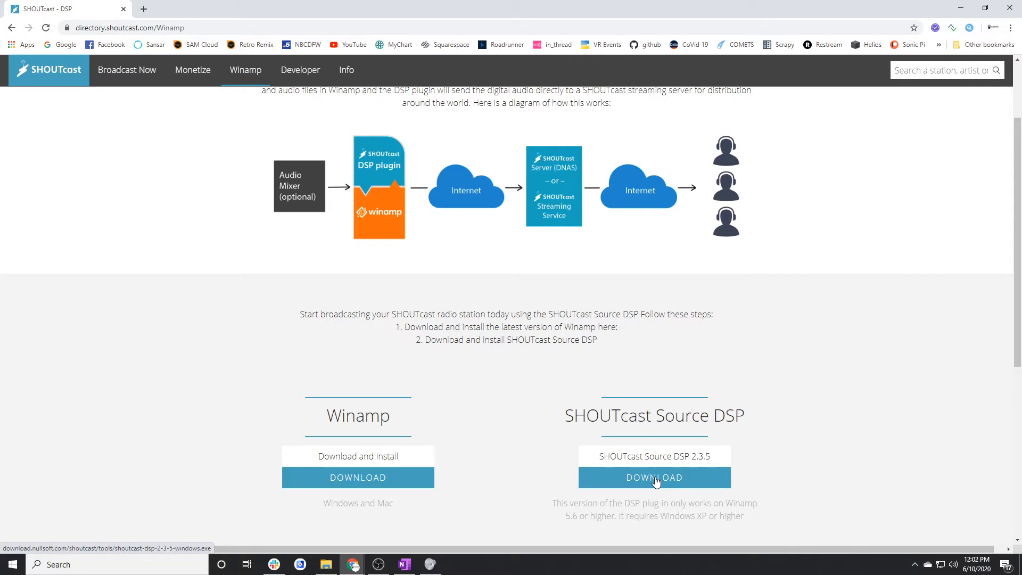
Download SHOUTcast Source DSP 2.3.5 and complete its full install in the default Winamp folder, setting it as current DSP plug-in and running Winamp.
left_click(656, 479)
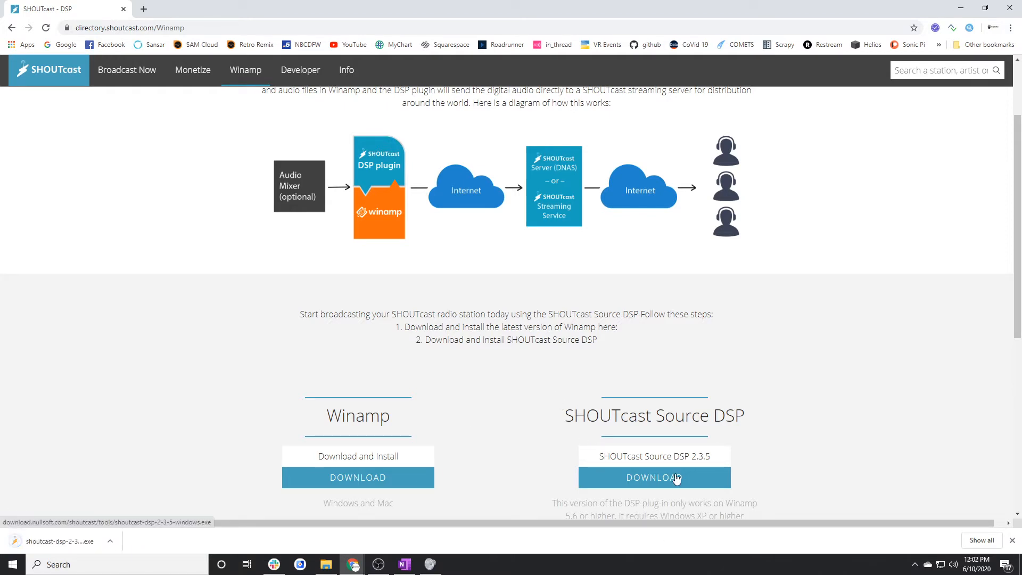
left_click(63, 545)
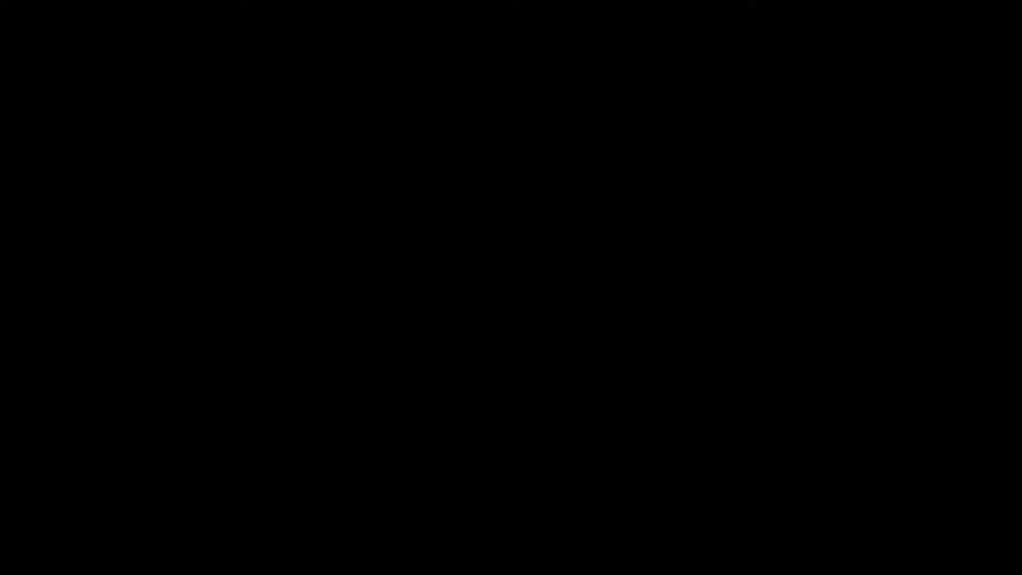
left_click(570, 368)
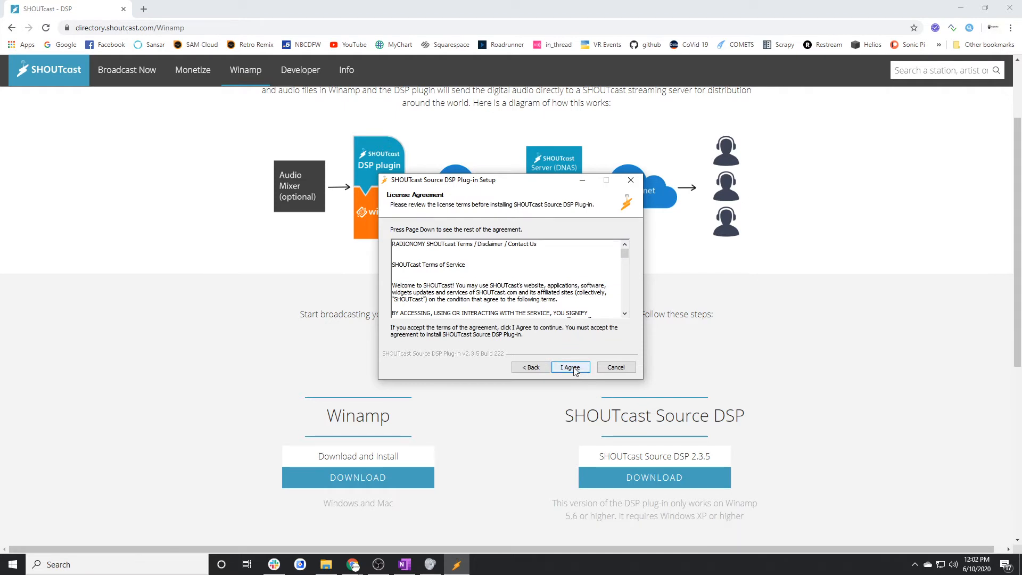
left_click(572, 368)
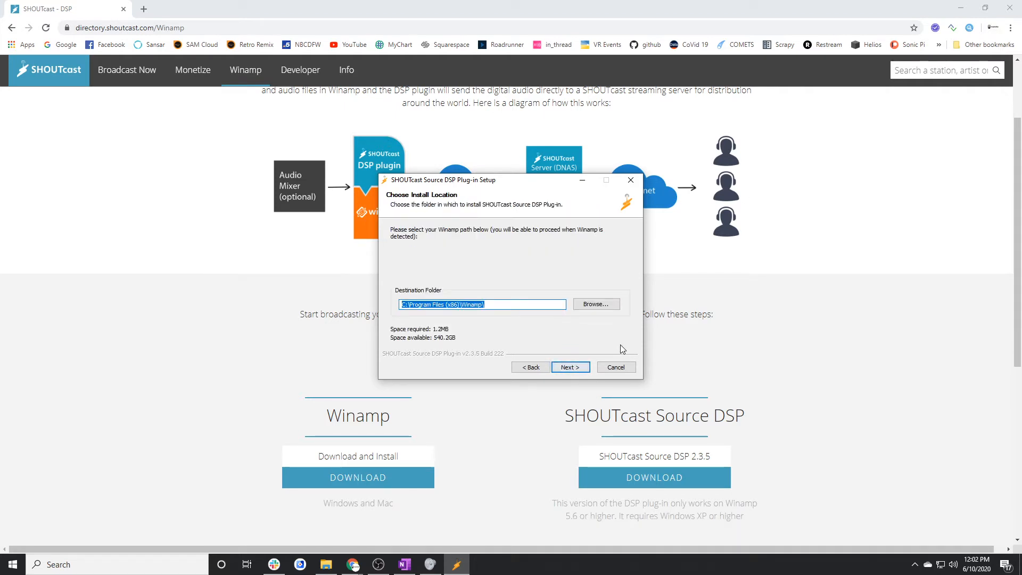
left_click(573, 368)
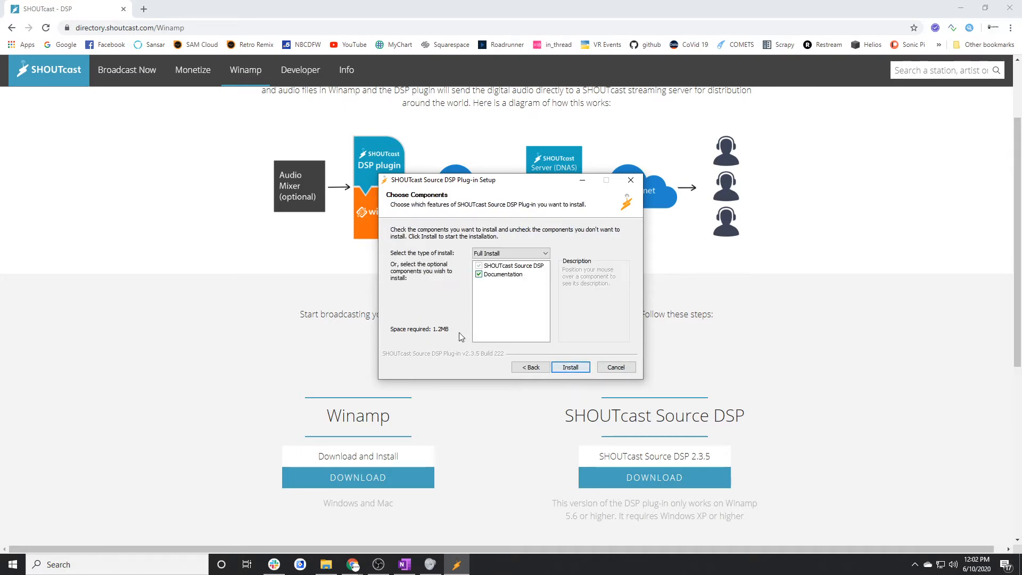
left_click(572, 368)
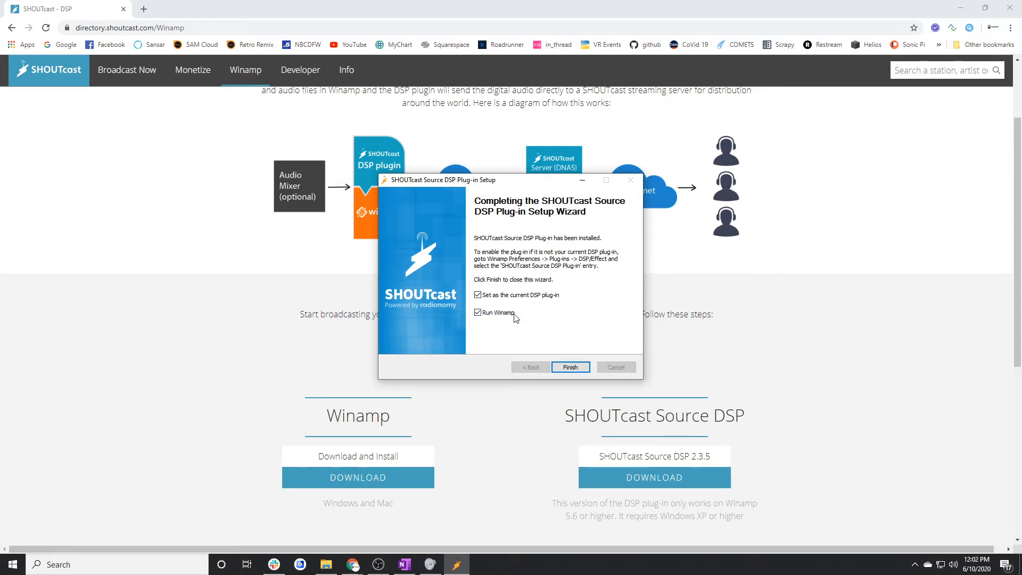
left_click(566, 367)
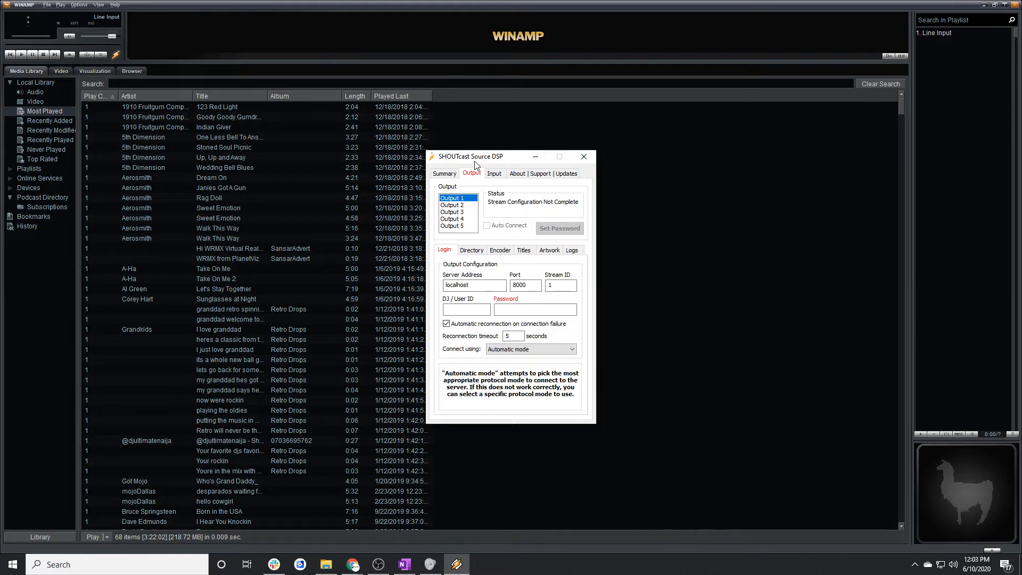
Close the plug-in window and reopen SHOUTcast Source DSP v2.3.5 from the DSP/Effect plug-ins in Winamp's preferences.
left_click(582, 160)
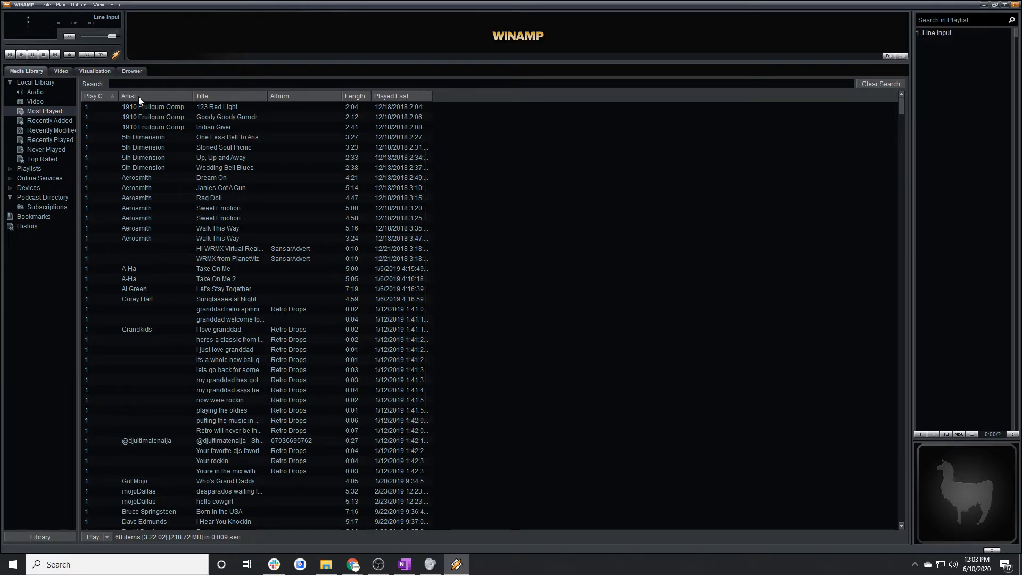
left_click(79, 6)
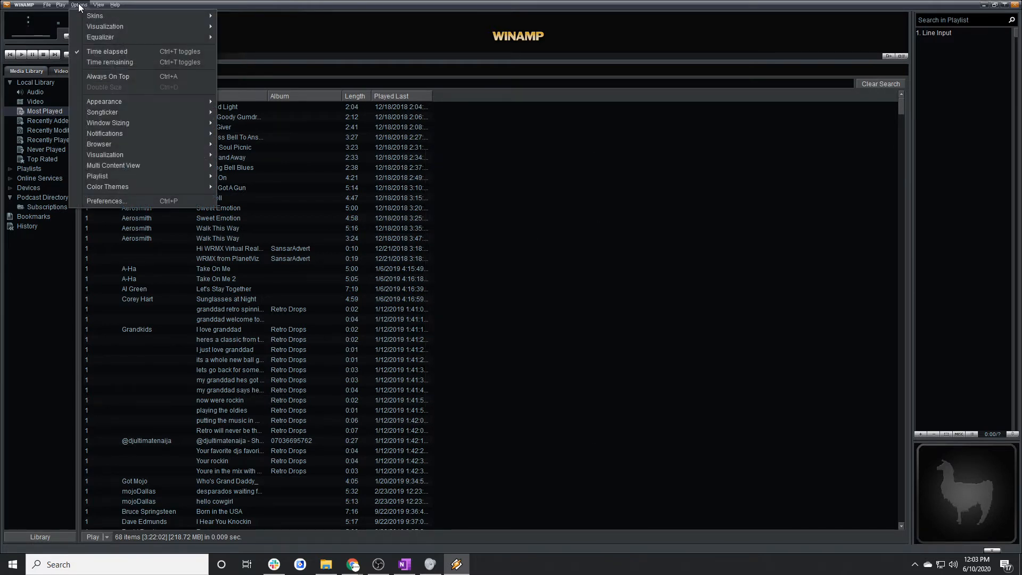
left_click(123, 204)
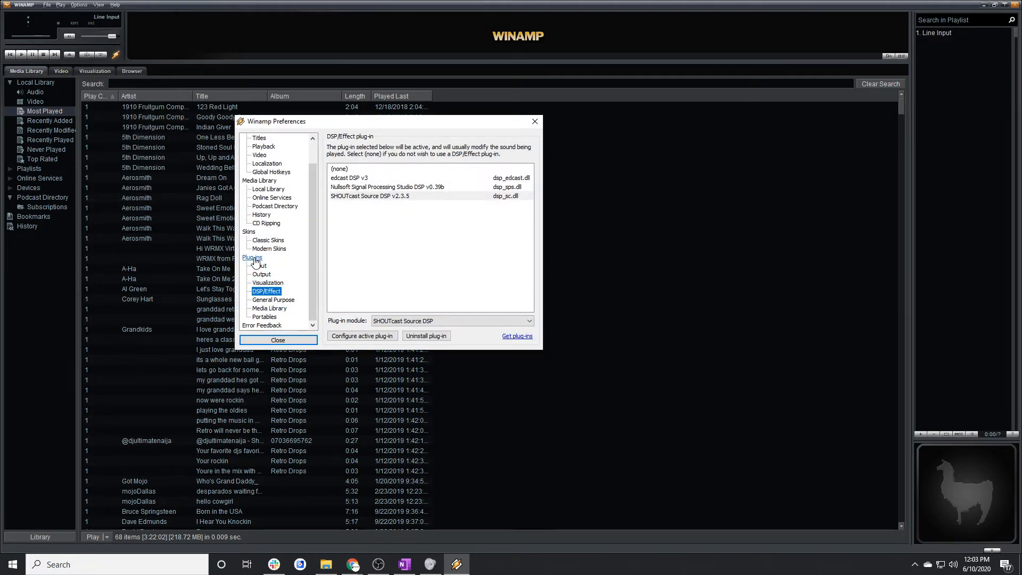
scroll(257, 261, "up", 1)
scroll(256, 261, "down", 1)
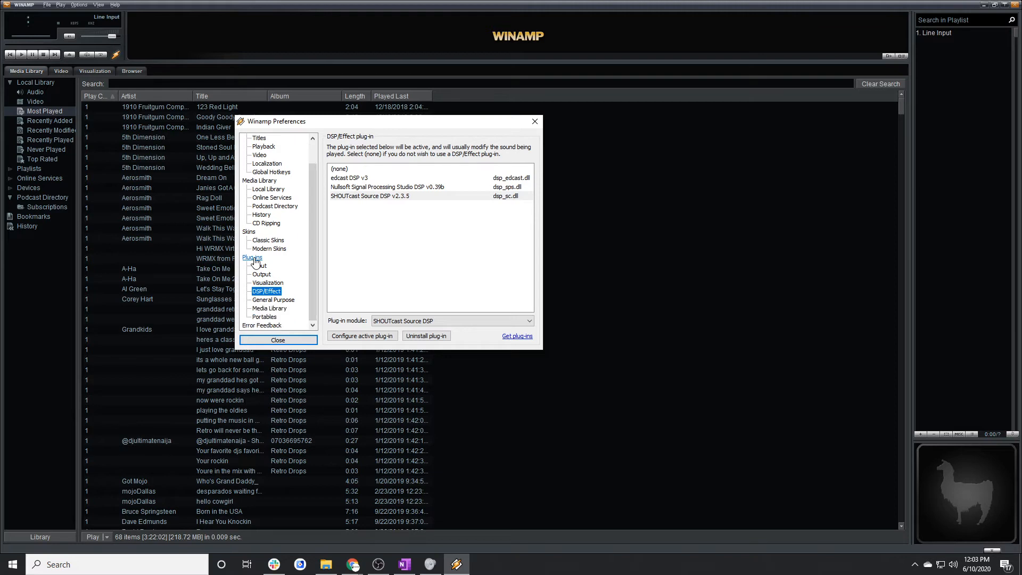
left_click(263, 275)
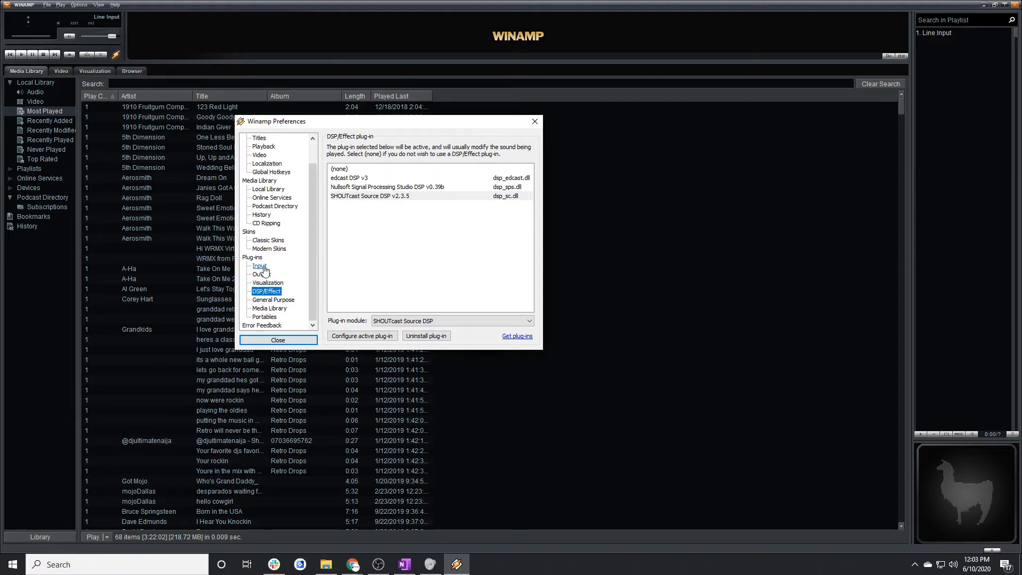
left_click(272, 292)
double_click(395, 197)
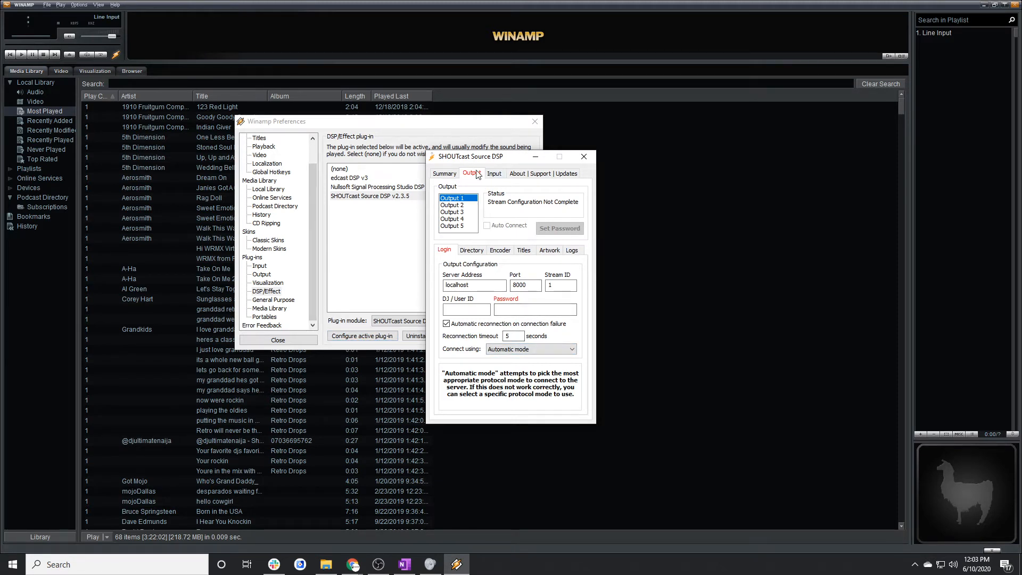
Review the plug-in's stream summary, return to the Output 1 settings and move the window over the preferences dialog.
left_click(452, 176)
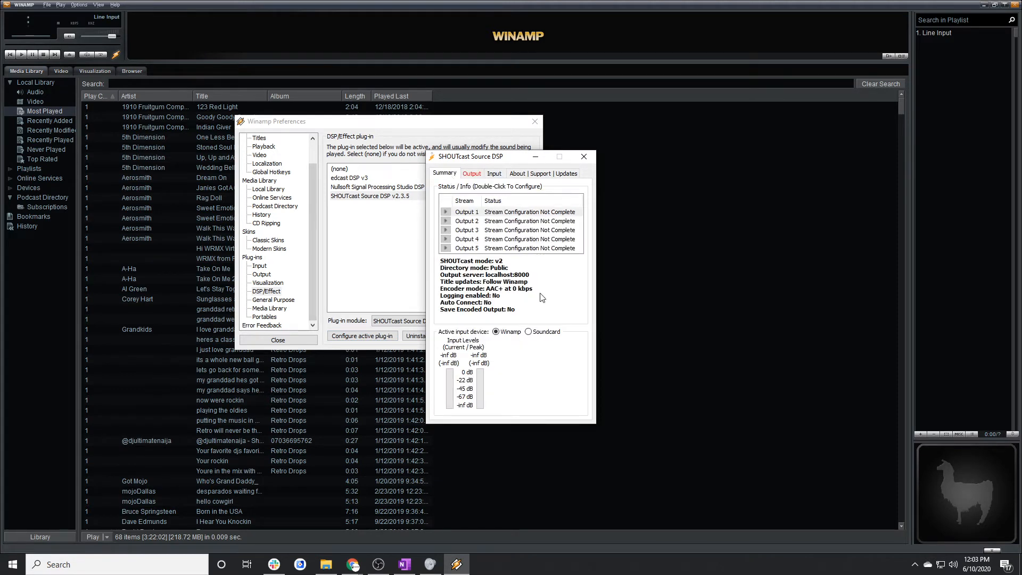
left_click(471, 173)
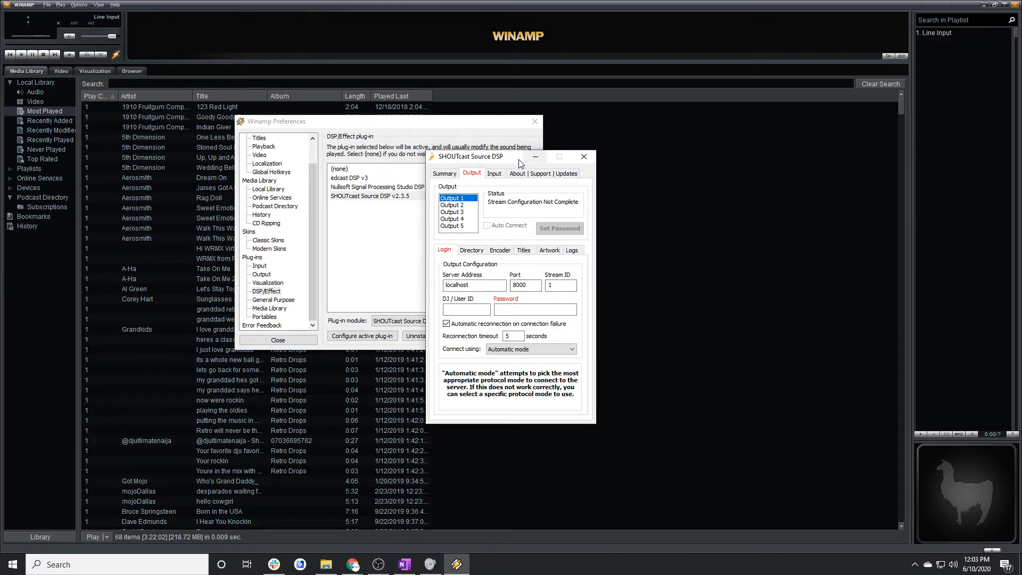
left_click_drag(509, 159, 399, 141)
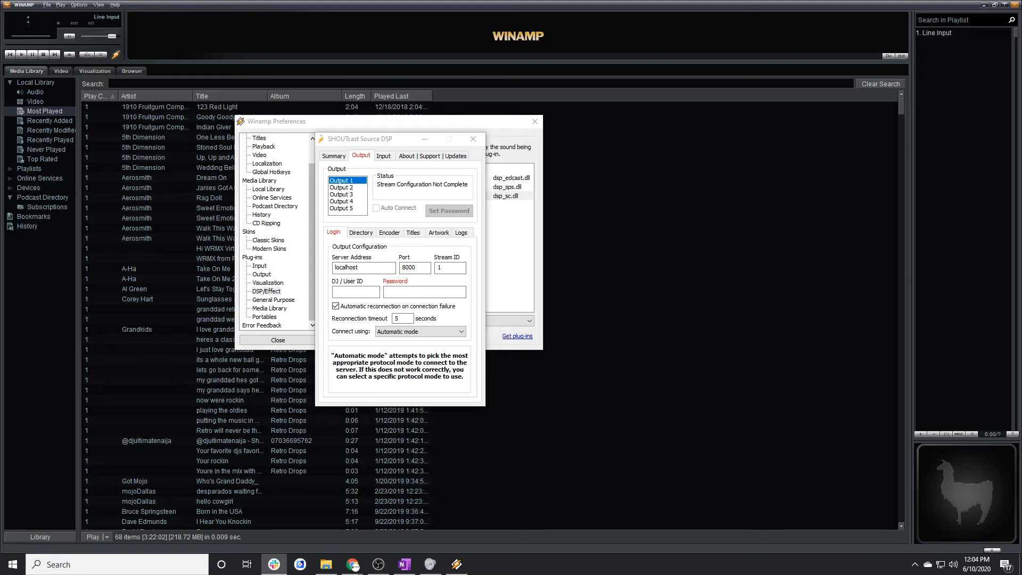
Replace Output 1's server address with the copied pstnet3.shoutcastnet host, removing the seven leading characters and the last character.
double_click(369, 268)
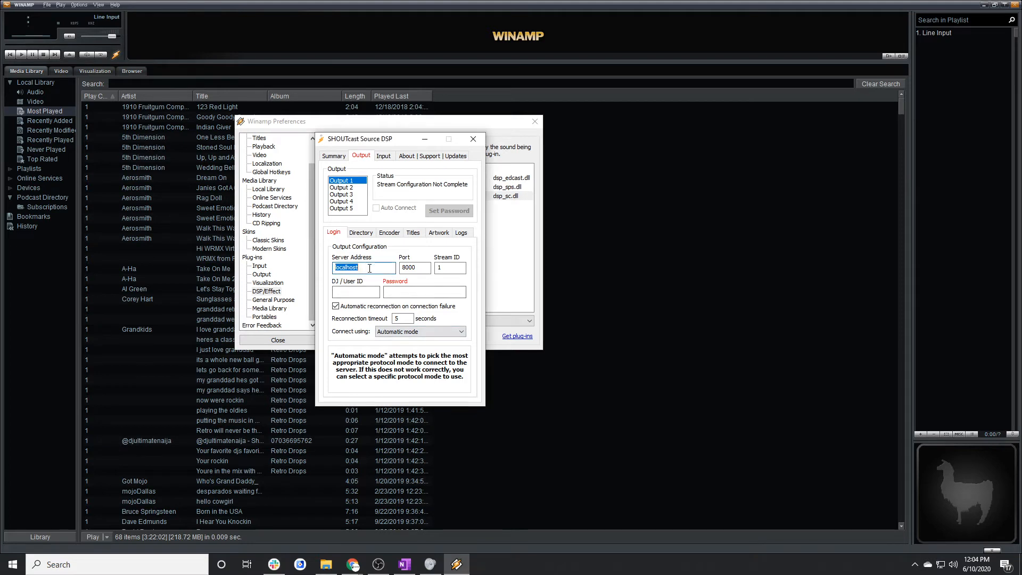
key("ctrl+v")
key("Left")
key("Left")
key("Left")
key("Left")
key("Left")
key("Left")
key("Left")
key("Left")
key("Left")
key("Left")
key("Left")
key("Left")
key("Left")
key("Left")
key("Left")
key("Left")
key("Left")
key("Left")
key("Delete")
key("Delete")
key("Delete")
key("Delete")
key("Delete")
key("Delete")
key("Delete")
key("End")
key("BackSpace")
key("Home")
Set the output port to 33100 and enter the stream password.
double_click(420, 269)
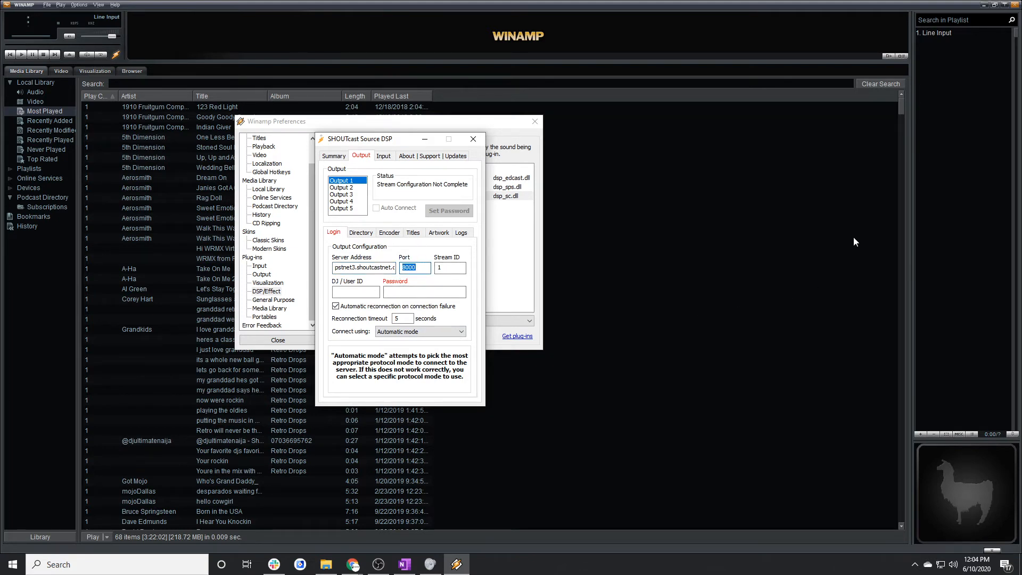
type("331")
left_click(421, 292)
type("•")
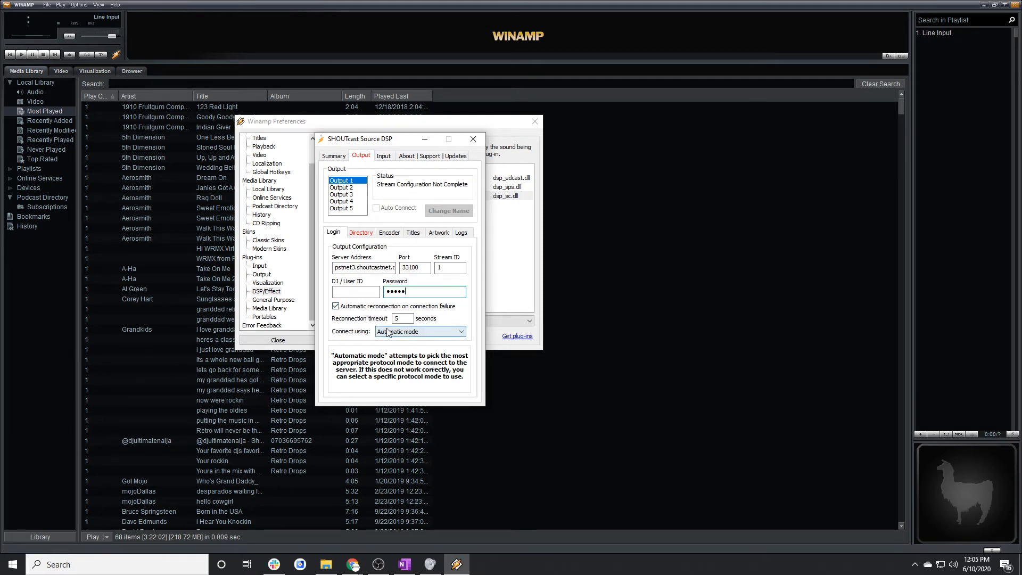
Name the stream GotMojo in the directory configuration and turn off making it public.
left_click(354, 235)
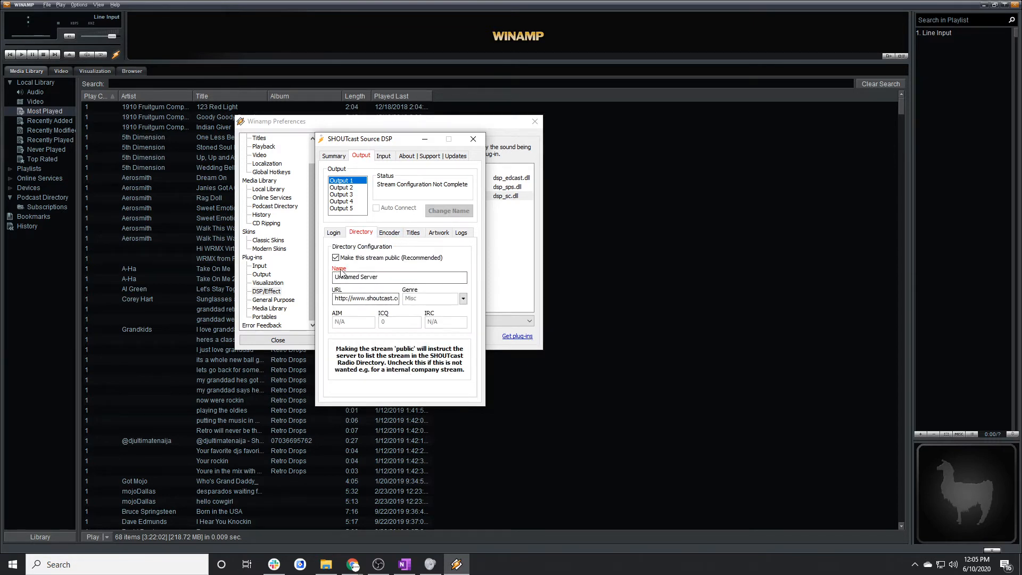
left_click_drag(334, 277, 382, 274)
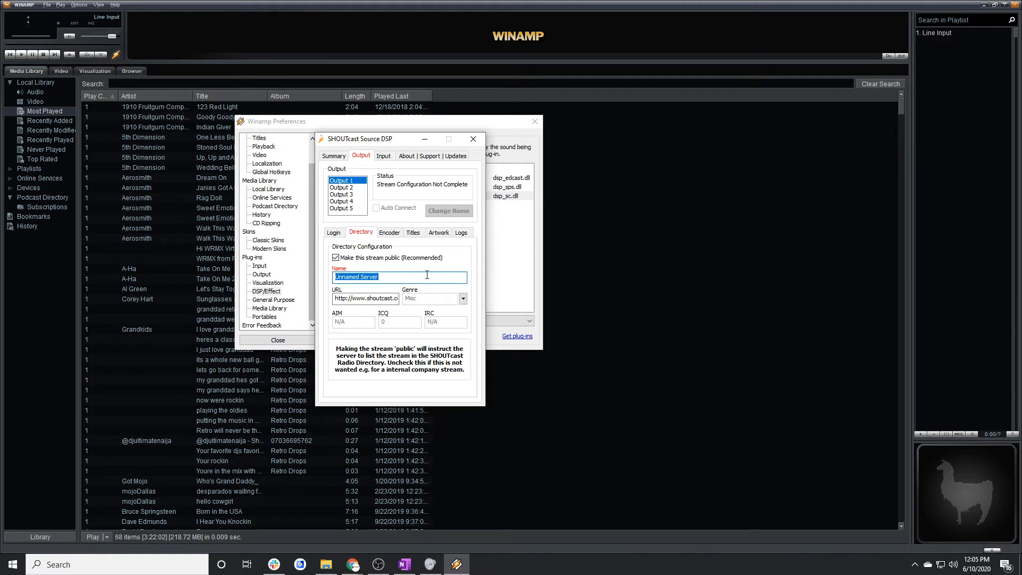
type("GotMojo")
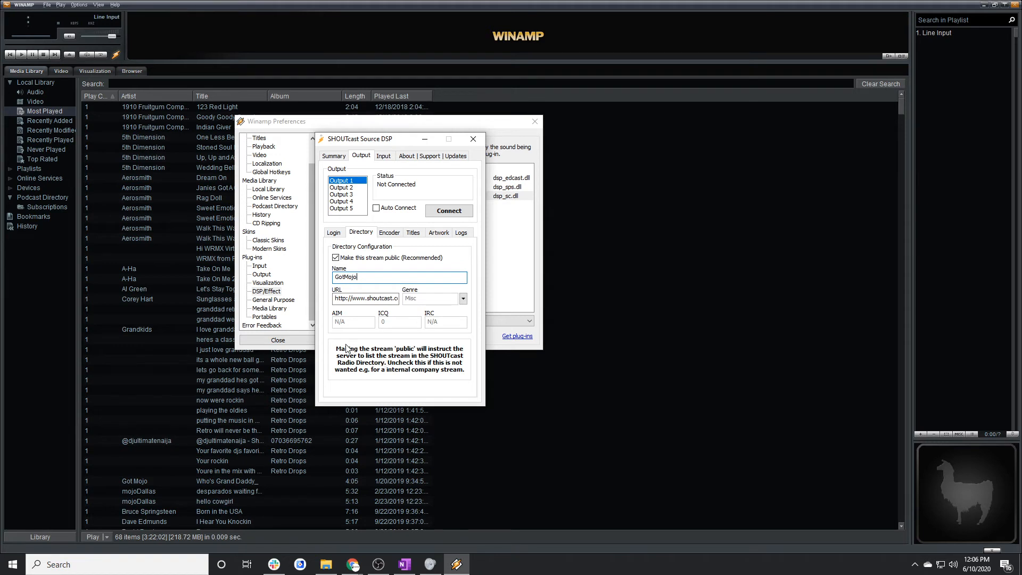
left_click(335, 259)
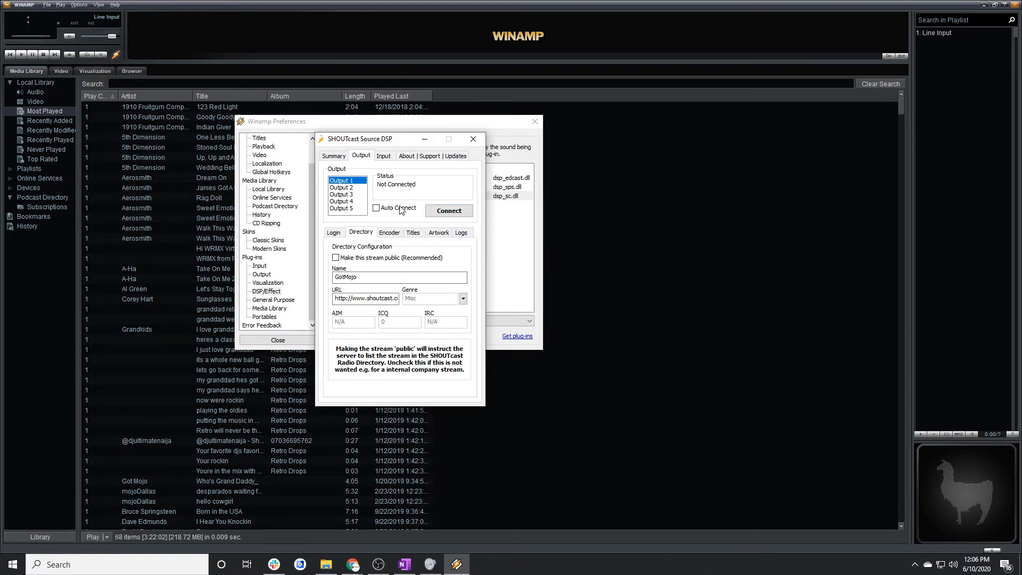
Set Output 1's encoder type to MP3 Encoder at 256kbps, 44100Hz, Stereo.
left_click(391, 235)
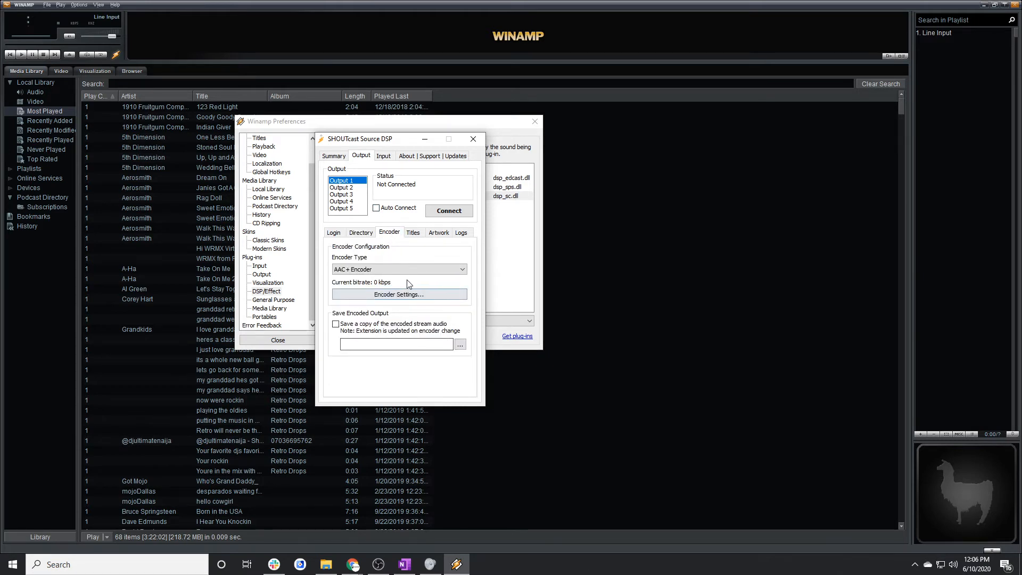
left_click(463, 272)
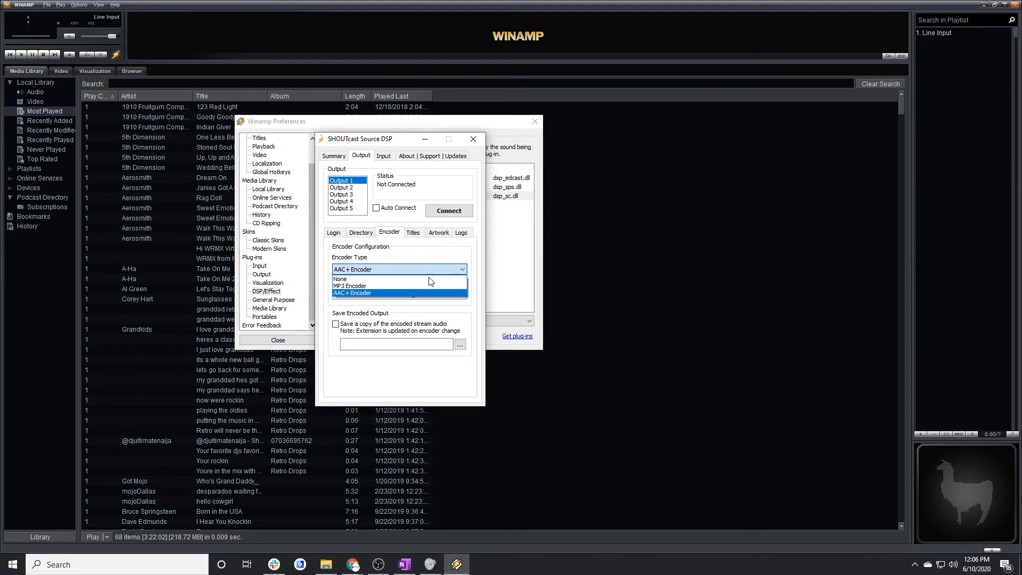
left_click(366, 287)
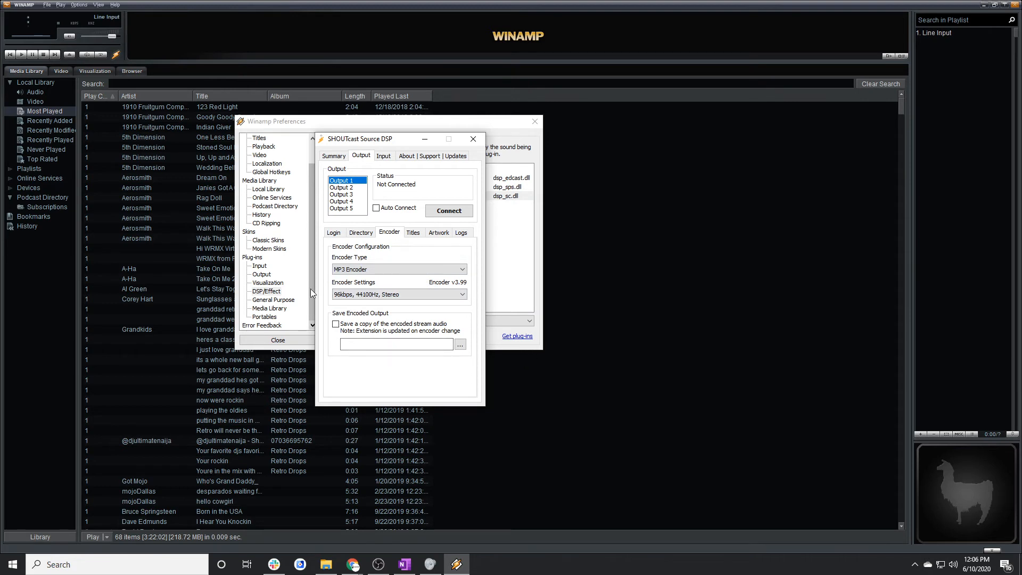
left_click(461, 295)
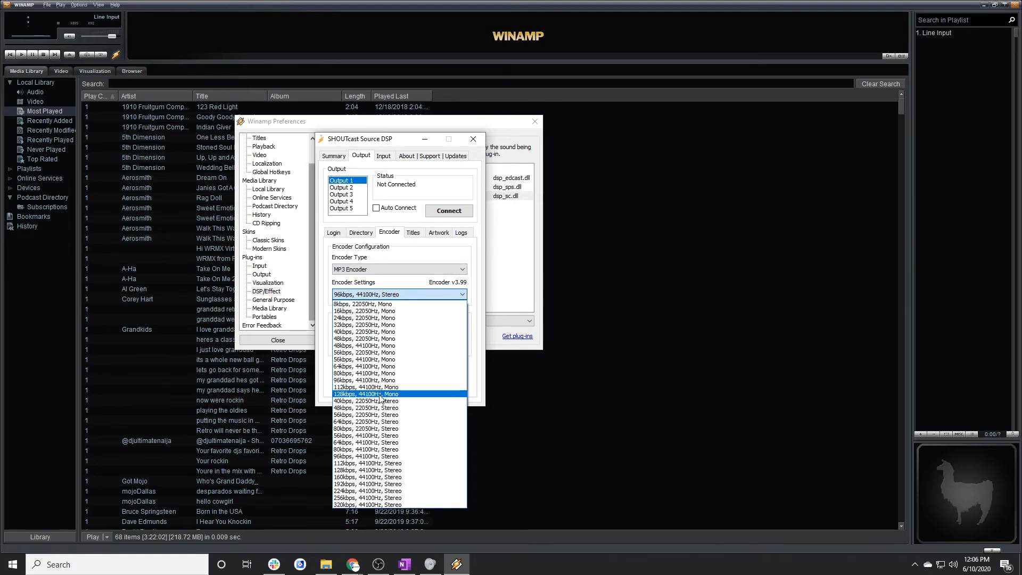
left_click(373, 499)
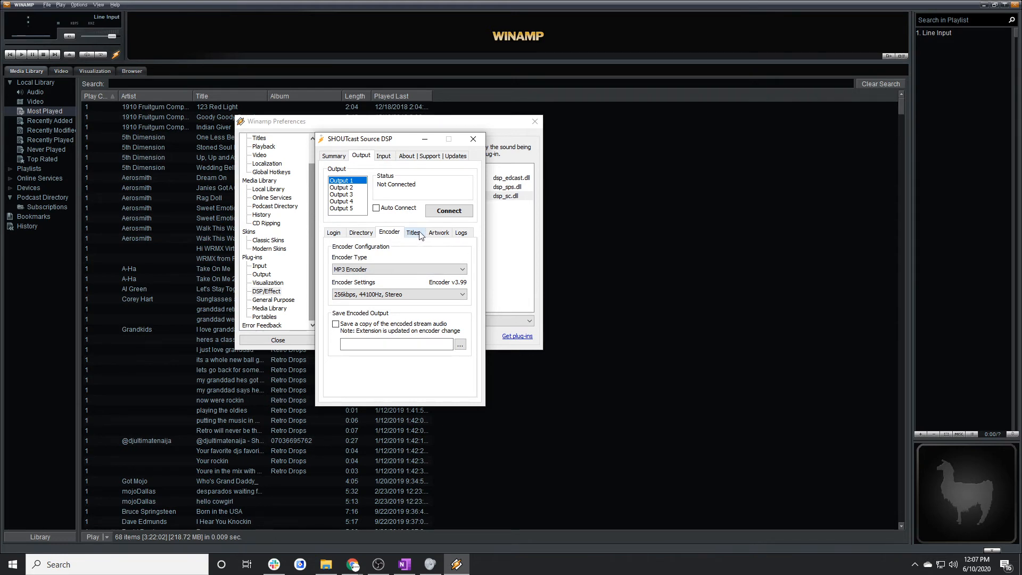
Change Output 1's login connection mode to v1.x mode (legacy servers).
left_click(334, 233)
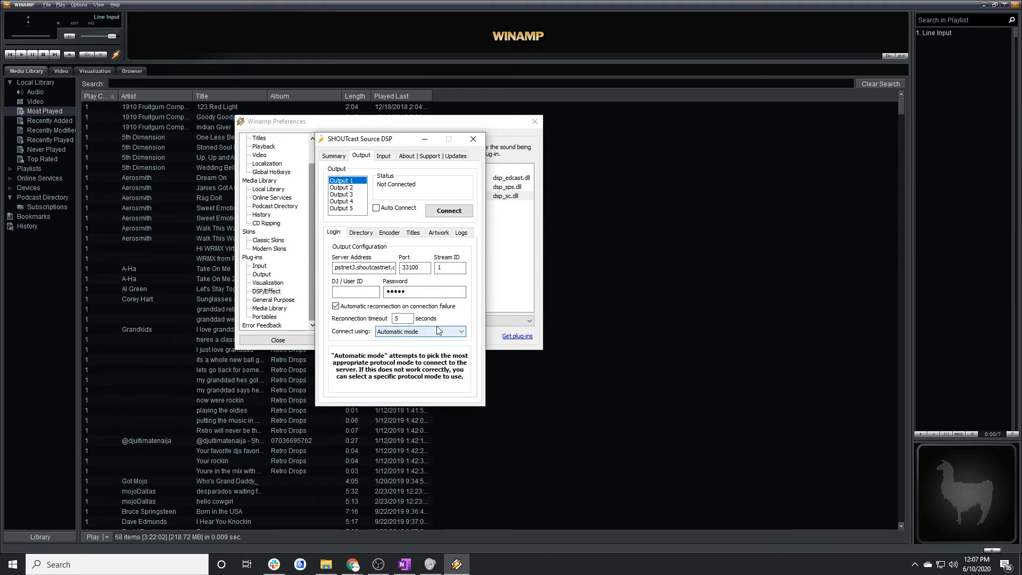
left_click(462, 334)
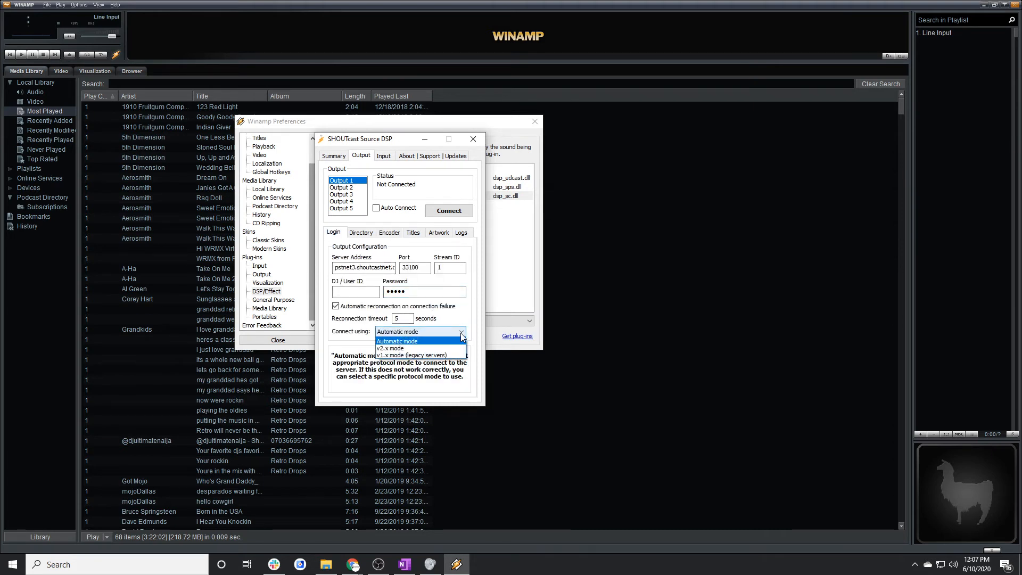
left_click(423, 356)
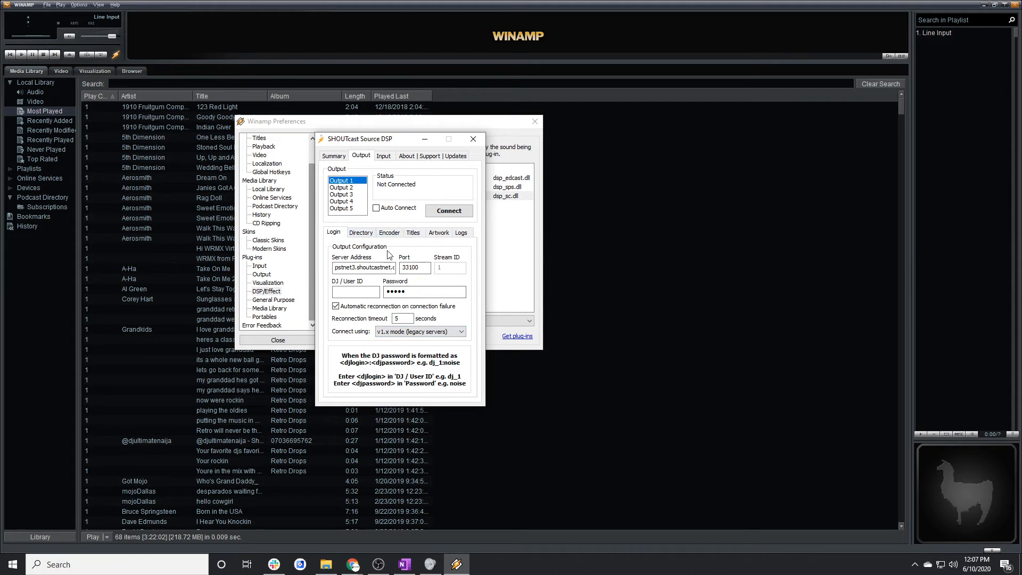
Review Output 1's title update, artwork and logging settings.
left_click(412, 234)
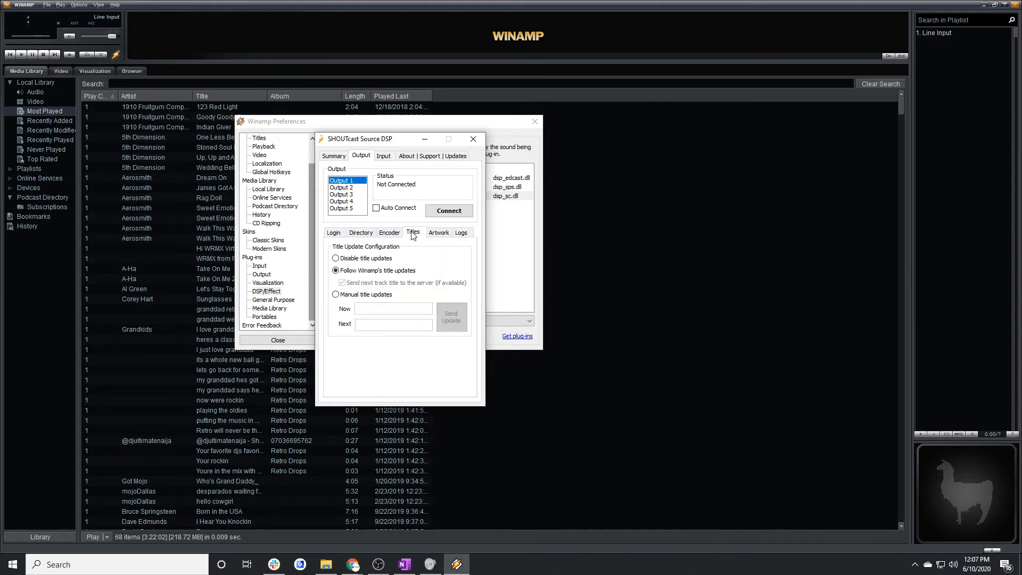
left_click(336, 258)
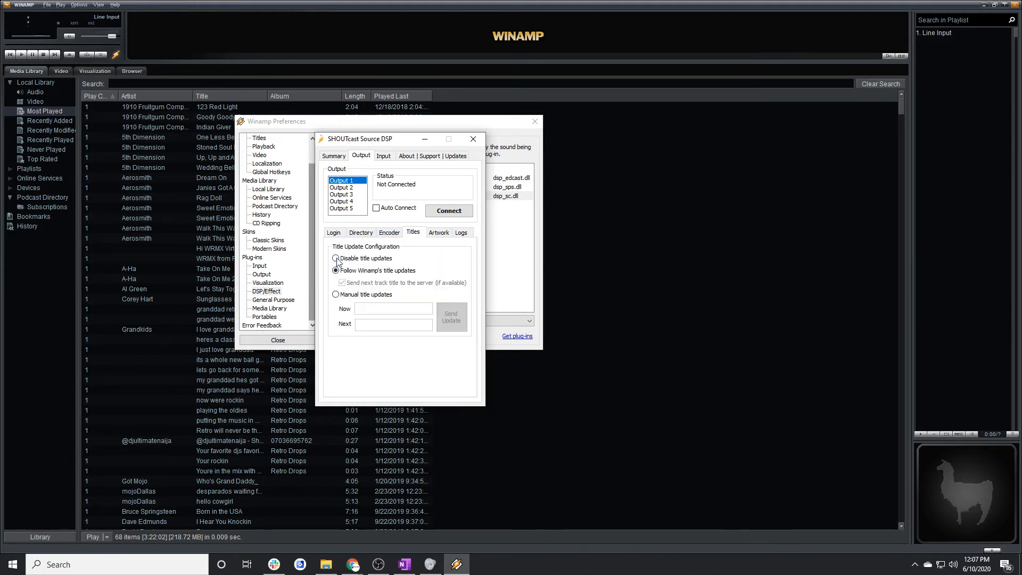
left_click(442, 235)
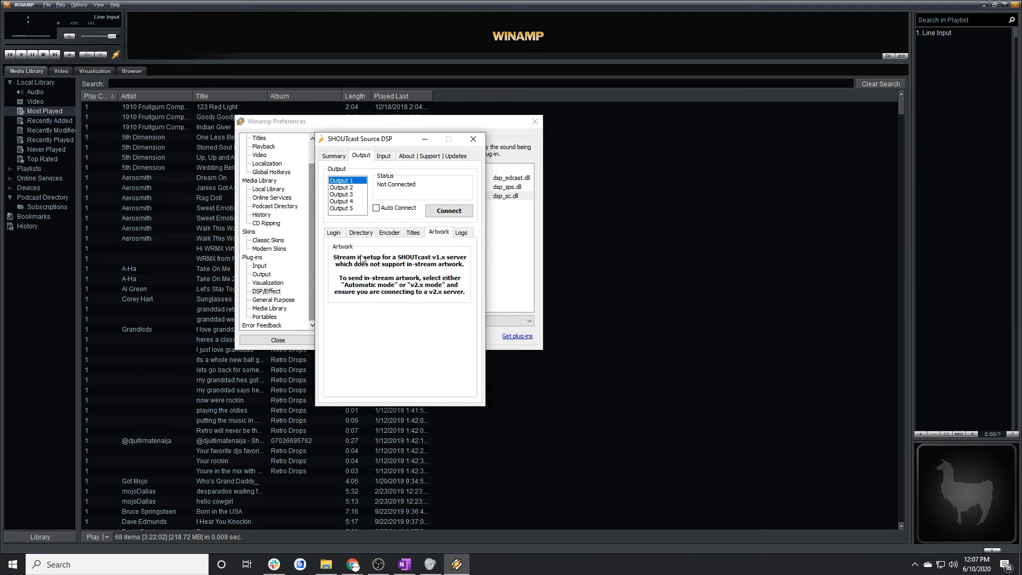
left_click(461, 233)
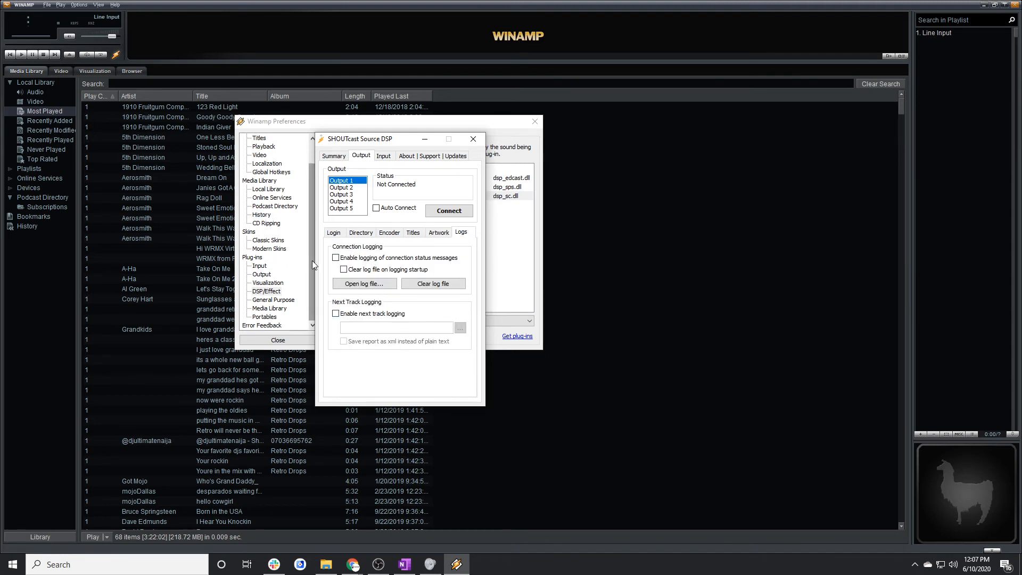
Enable Output 1's connection status logging with log clearing on logging startup, and connect Output 1 to the server.
left_click(336, 257)
left_click(344, 270)
left_click(333, 234)
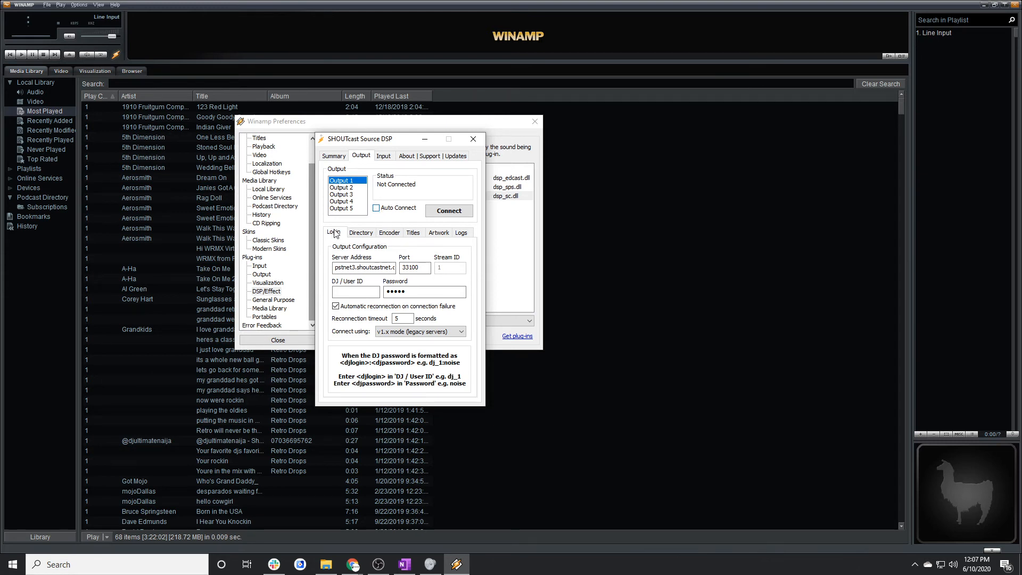
left_click(449, 212)
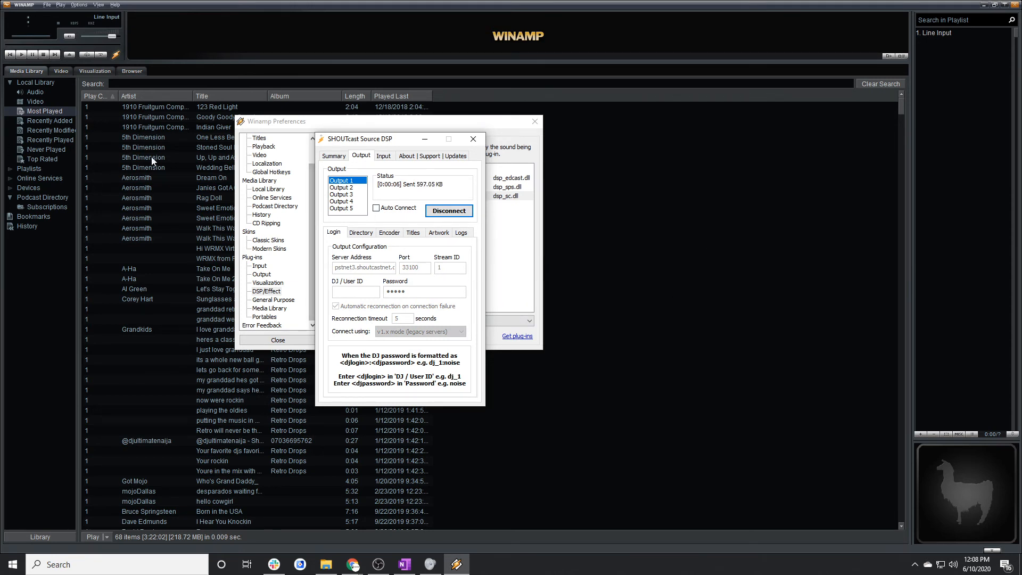
Play the file LaVieEnRose2.mp3 from the Got Mojo music folder over the stream and pause it.
left_click(47, 5)
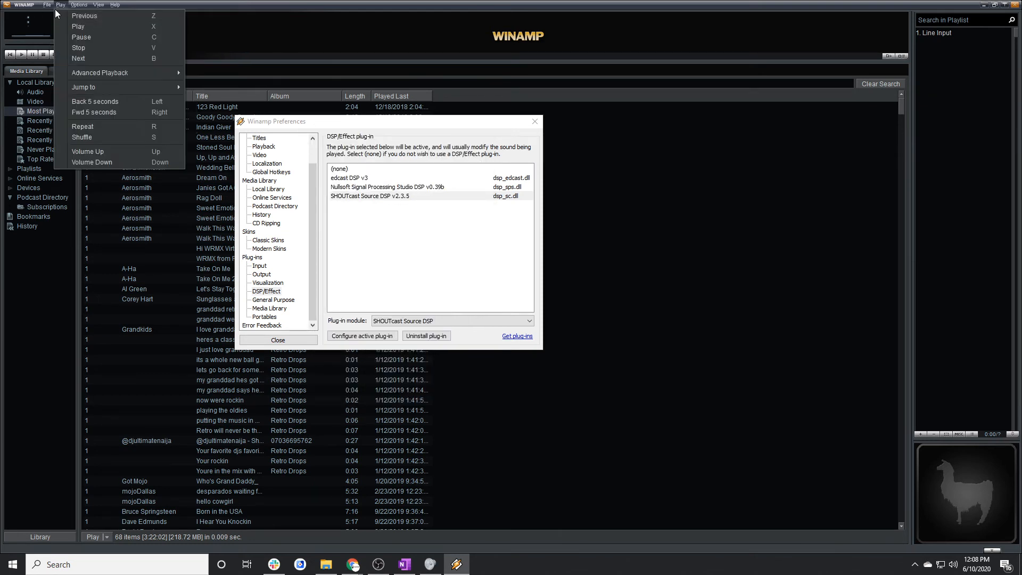
mouse_move(47, 10)
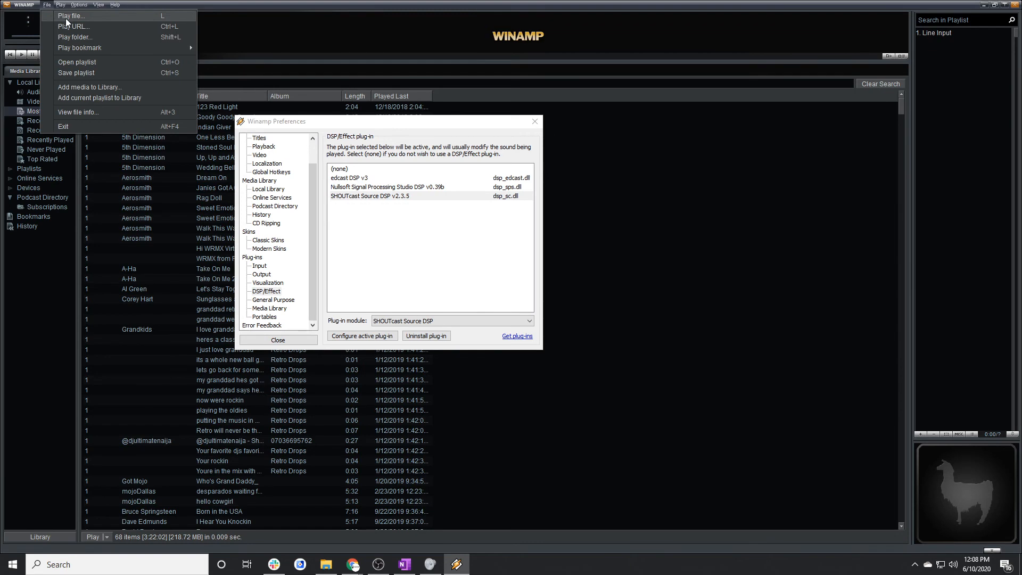
left_click(66, 18)
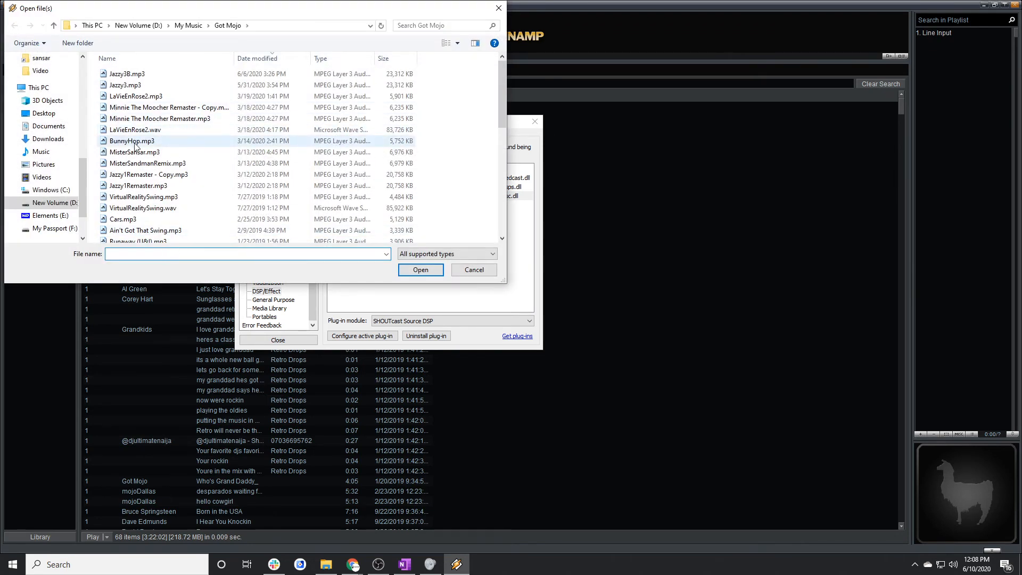
double_click(141, 97)
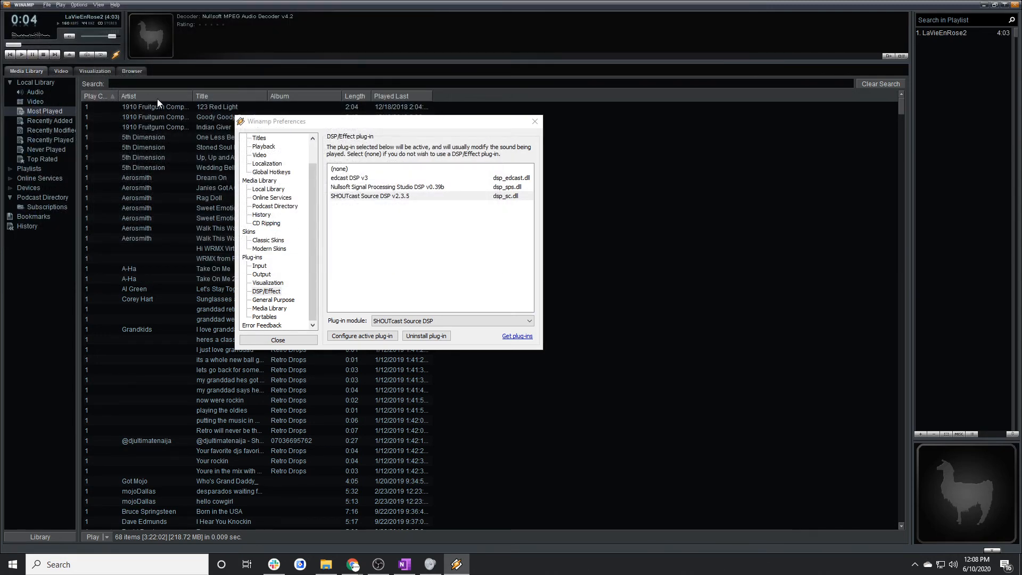
left_click(33, 54)
Open the URL linein:// as the playback source to broadcast the line input.
left_click(47, 5)
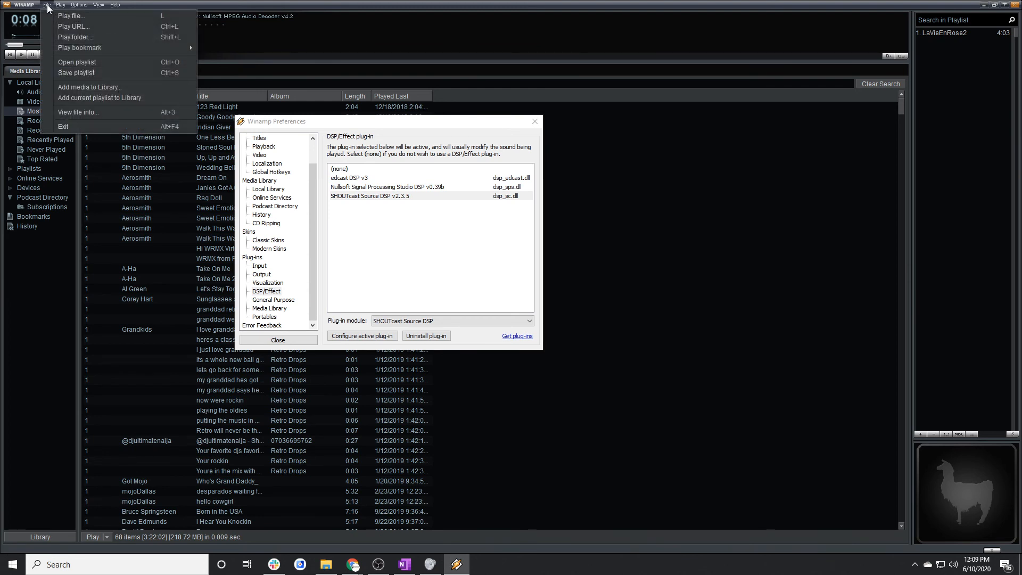
left_click(62, 29)
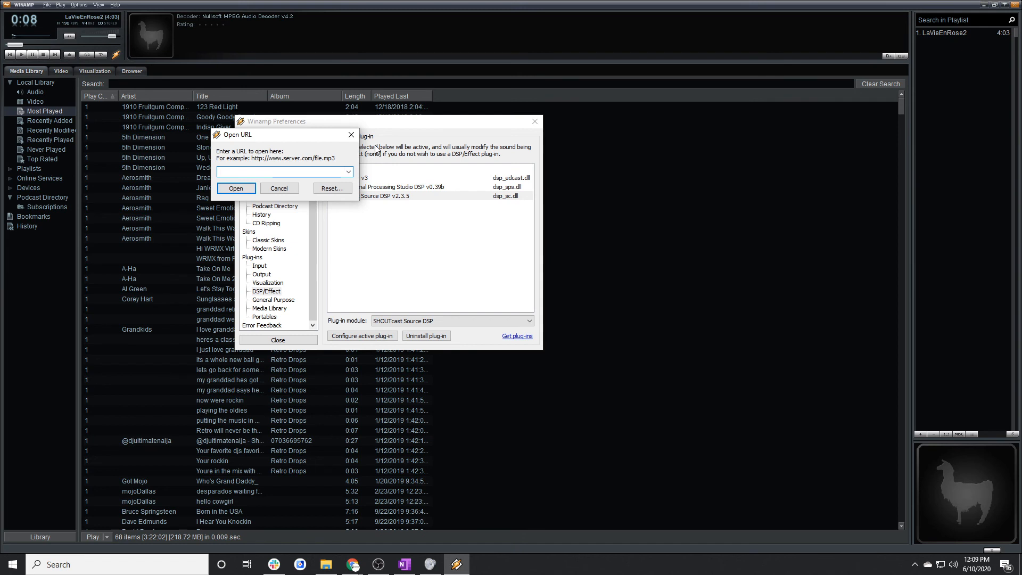
type("linein://")
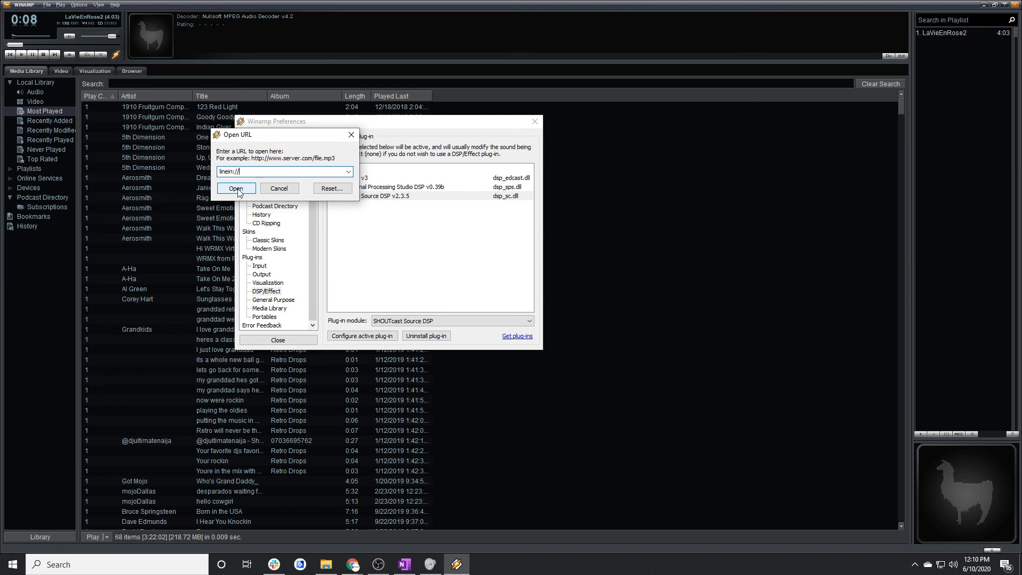
left_click(236, 189)
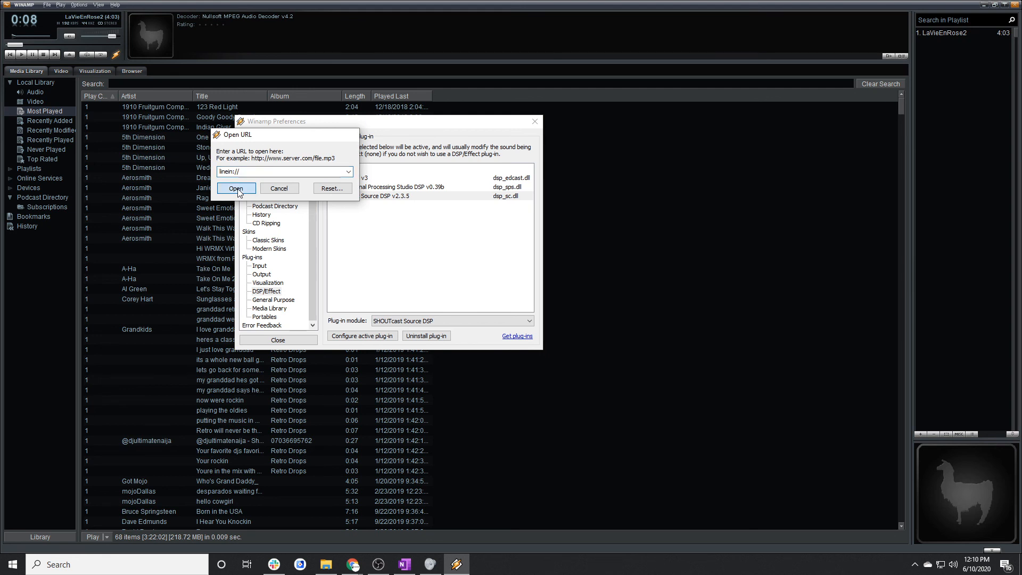